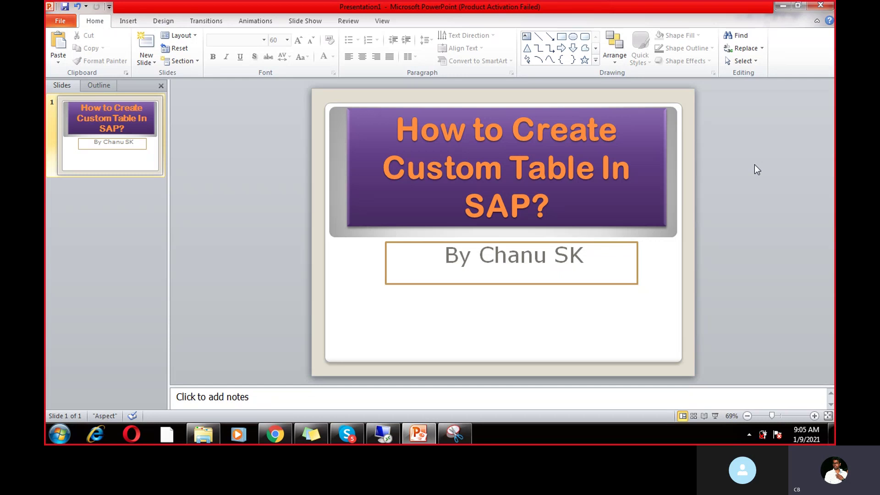
- Switch to the SAP remote desktop session and start transaction SE11
left_click(386, 431)
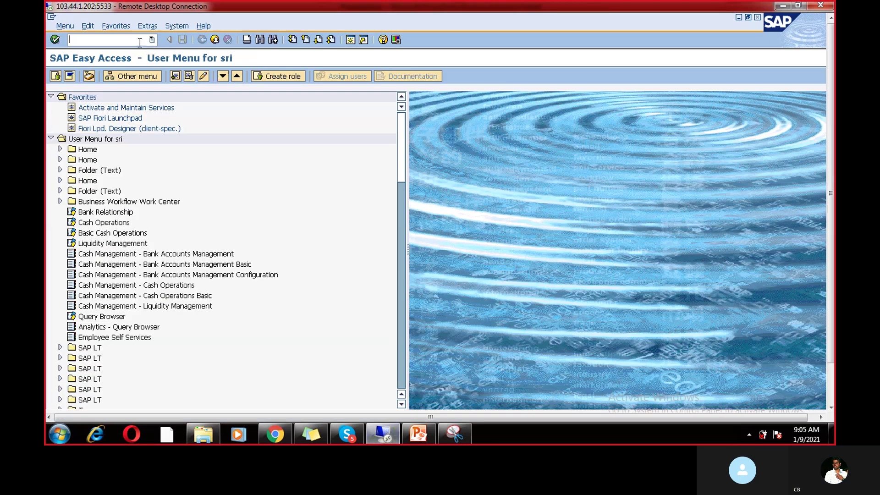
type("Se")
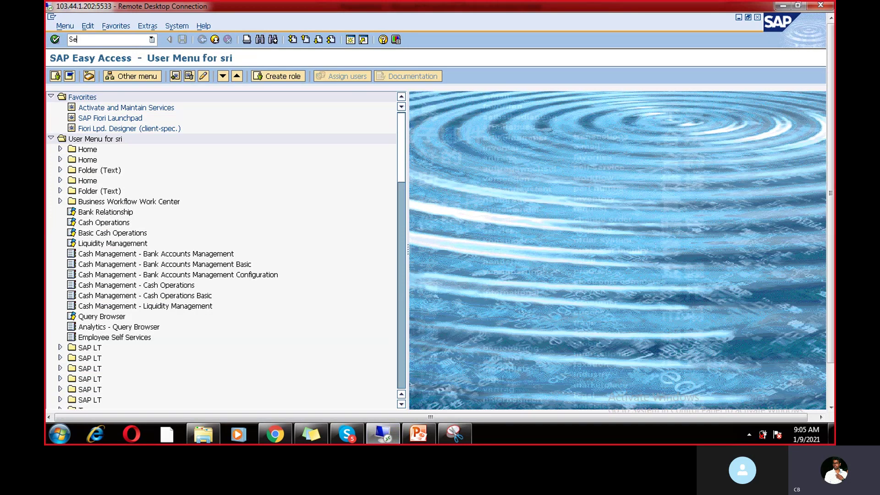
type("11")
key("Return")
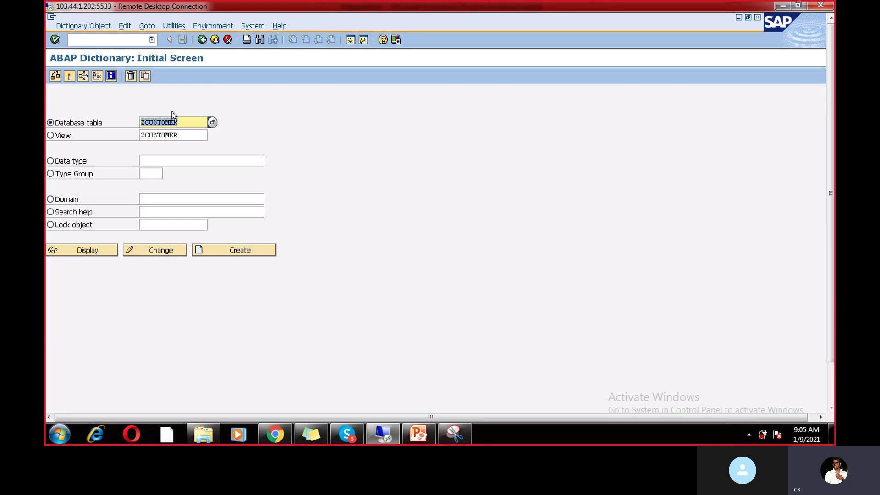
- Change both the database table name and the view name to YCUSTOMER
left_click(155, 120)
left_click(146, 121)
key("BackSpace")
type("Y")
left_click(145, 134)
key("BackSpace")
type("Y")
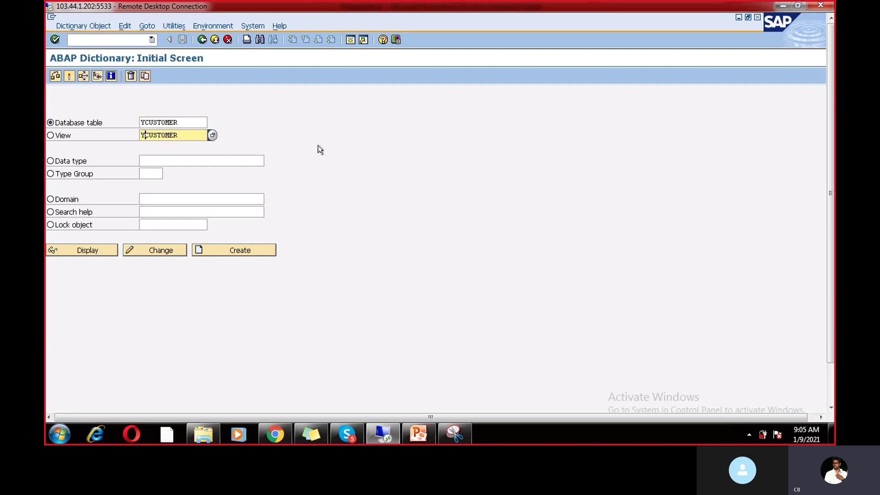
- Clear the view name and start creating the database table YCUSTOMER
left_click_drag(182, 134, 134, 137)
left_click(134, 136)
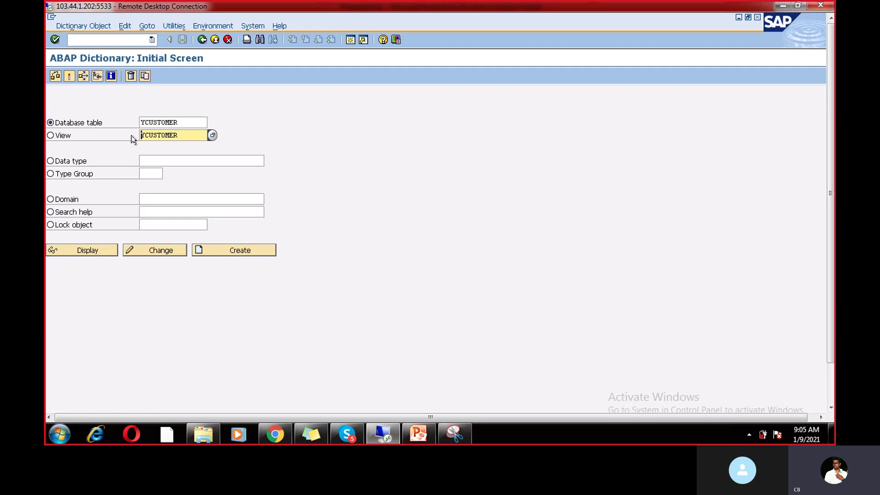
left_click(186, 131)
key("BackSpace")
key("BackSpace")
key("BackSpace")
key("BackSpace")
key("BackSpace")
key("BackSpace")
key("BackSpace")
key("BackSpace")
key("BackSpace")
left_click(334, 131)
left_click(246, 250)
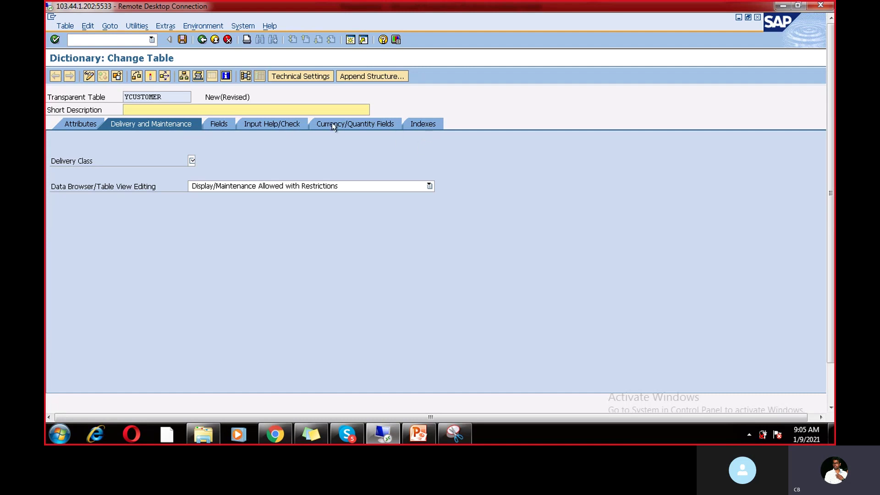
- Set the delivery class to A, Application table (master and transaction data)
left_click(192, 162)
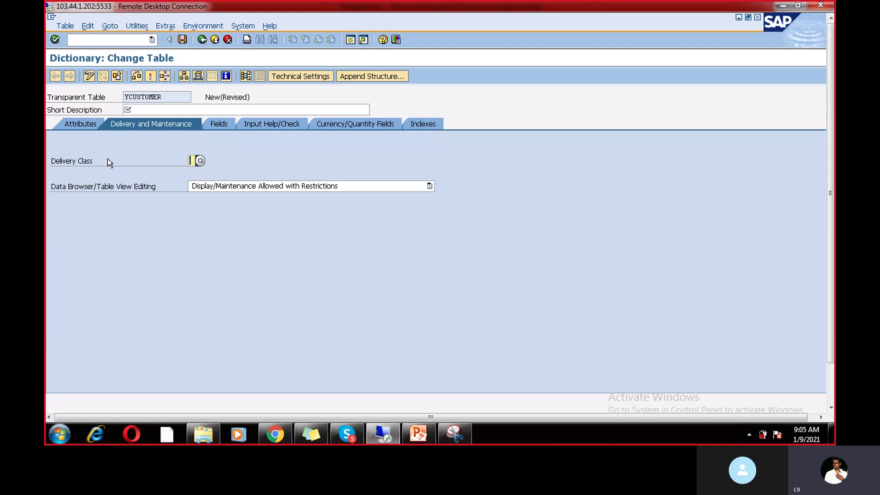
left_click(200, 161)
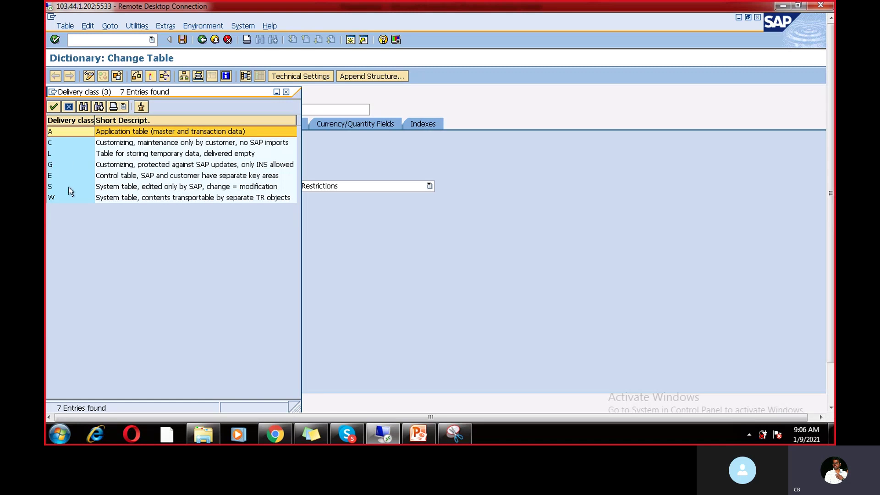
double_click(155, 132)
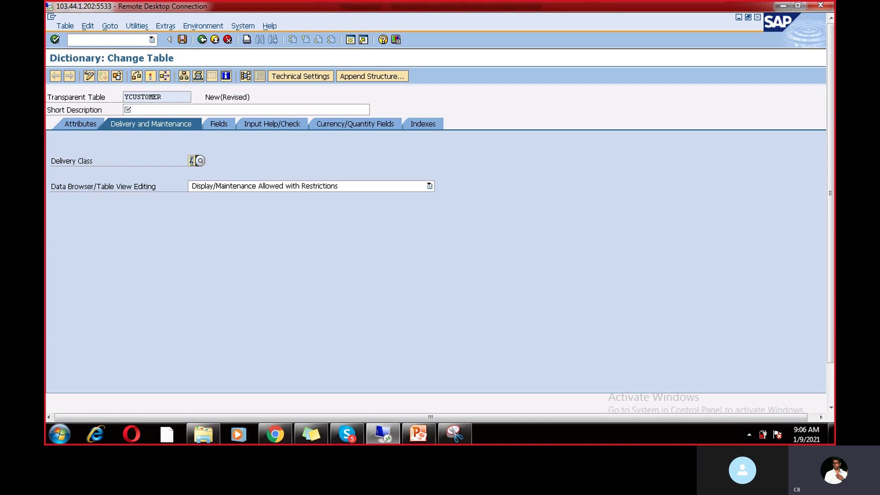
left_click(200, 161)
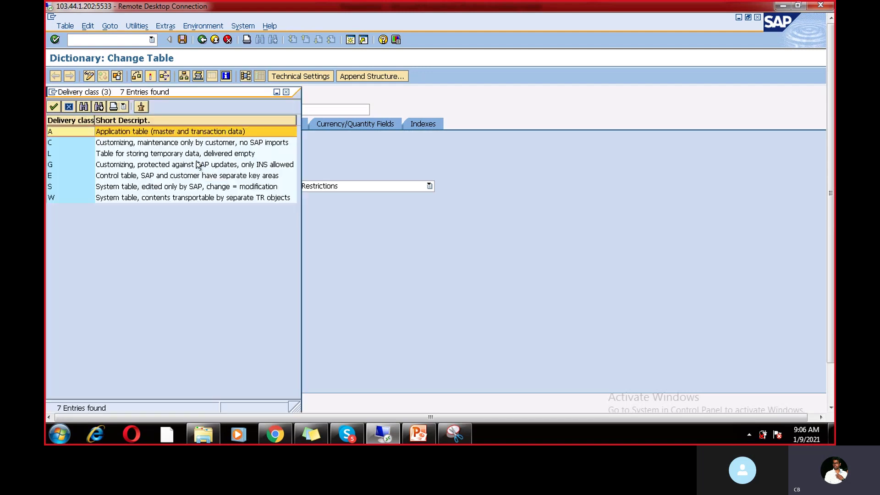
double_click(170, 132)
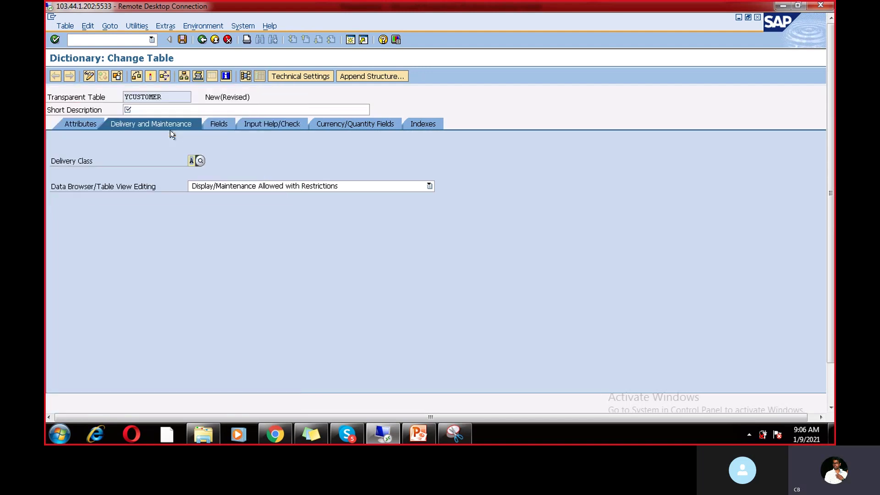
left_click(197, 162)
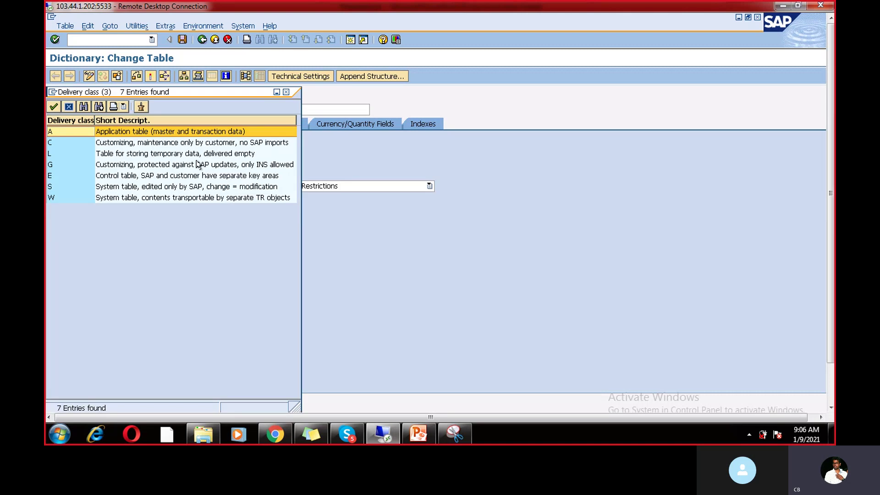
left_click(286, 92)
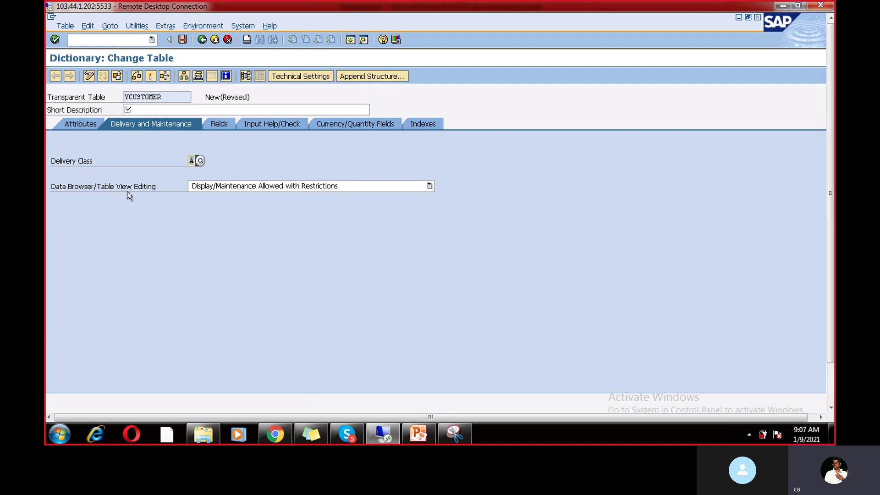
- Set Data Browser/Table View Editing to X Display/Maintenance Allowed and enter the short description "Customer master Table"
left_click(304, 188)
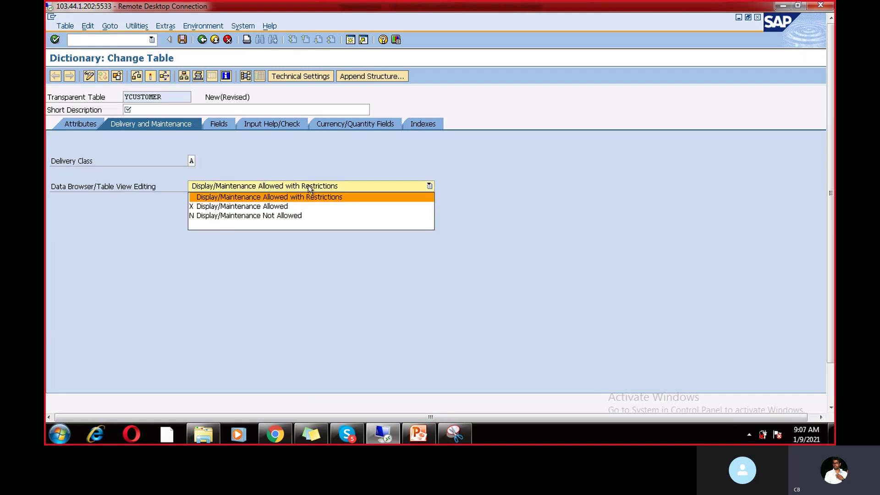
left_click(274, 208)
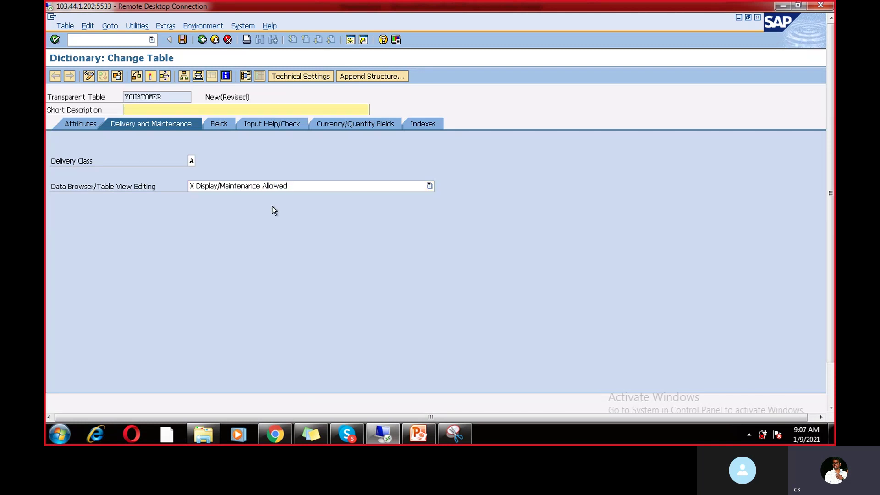
left_click(202, 110)
type("Customer master Table")
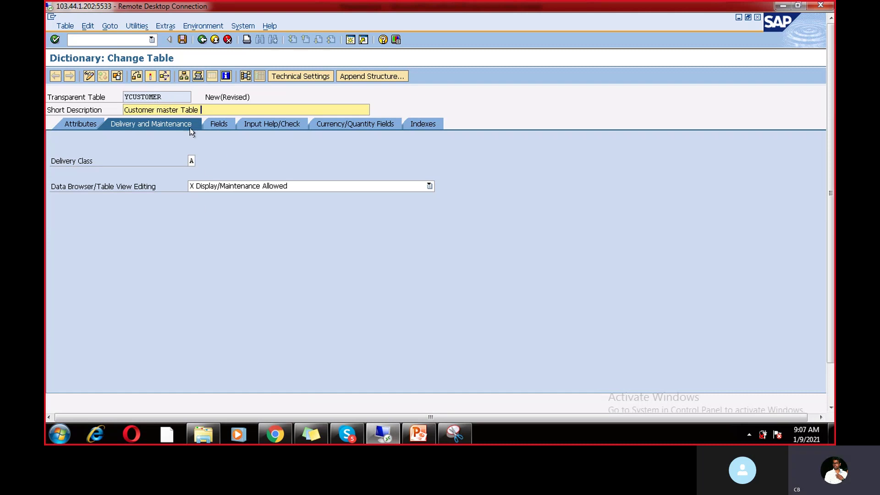
- Add COUNTRY as the first field of the table and mark it as a key field
left_click(218, 125)
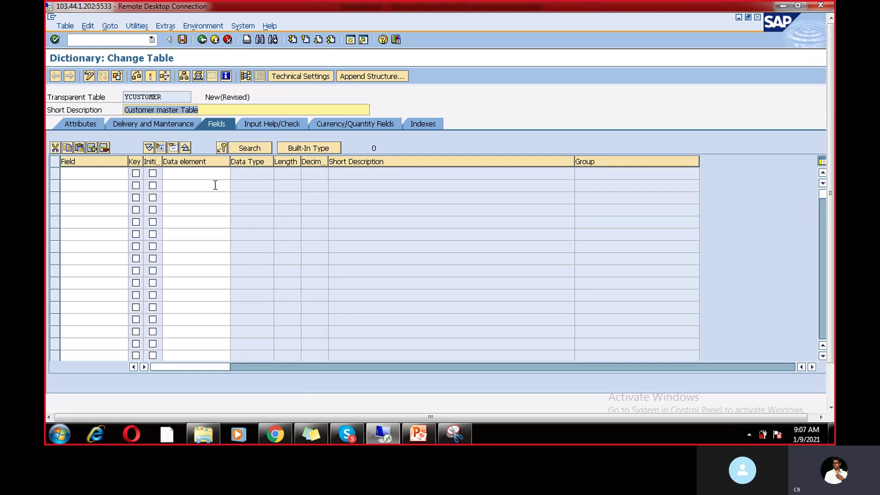
left_click(89, 171)
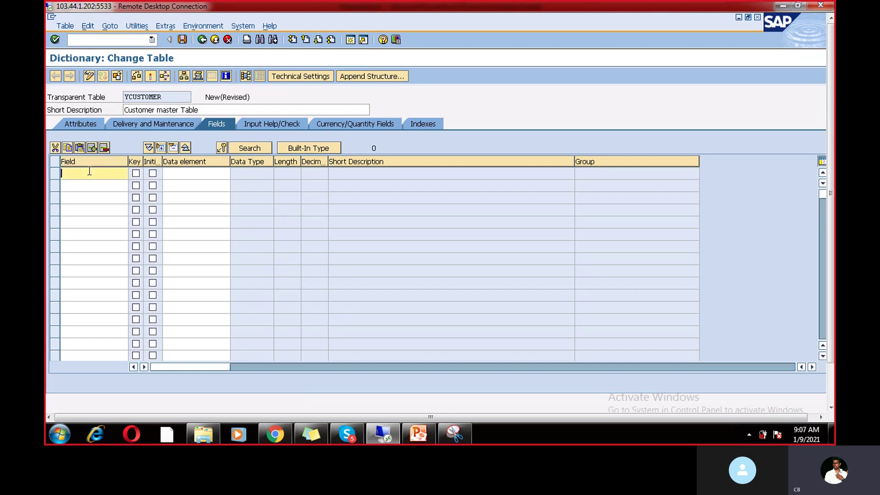
type("Co")
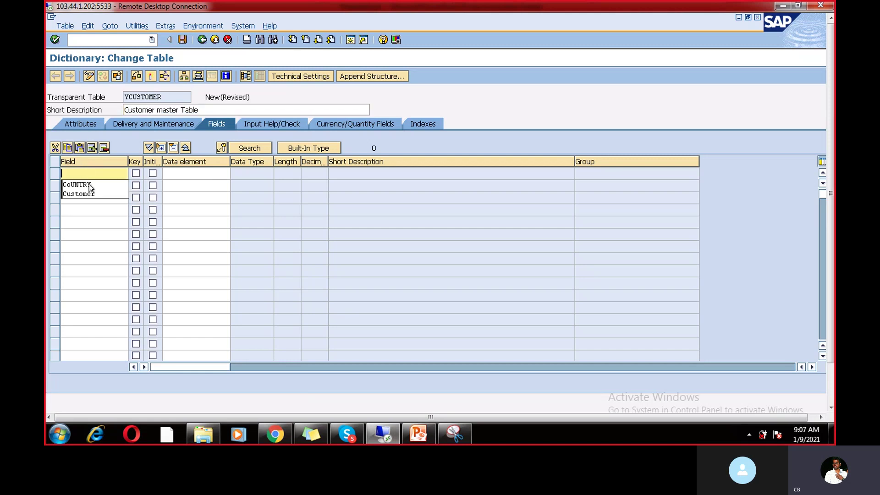
left_click(91, 185)
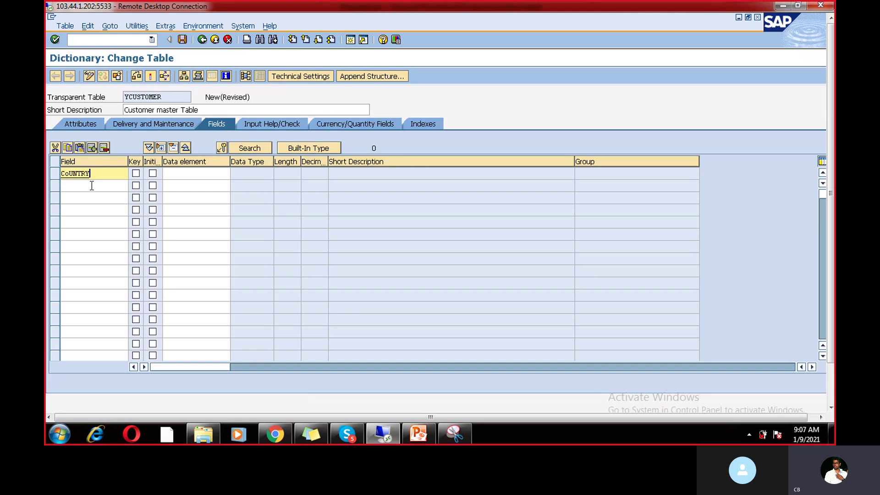
key("Return")
left_click_drag(143, 161, 147, 161)
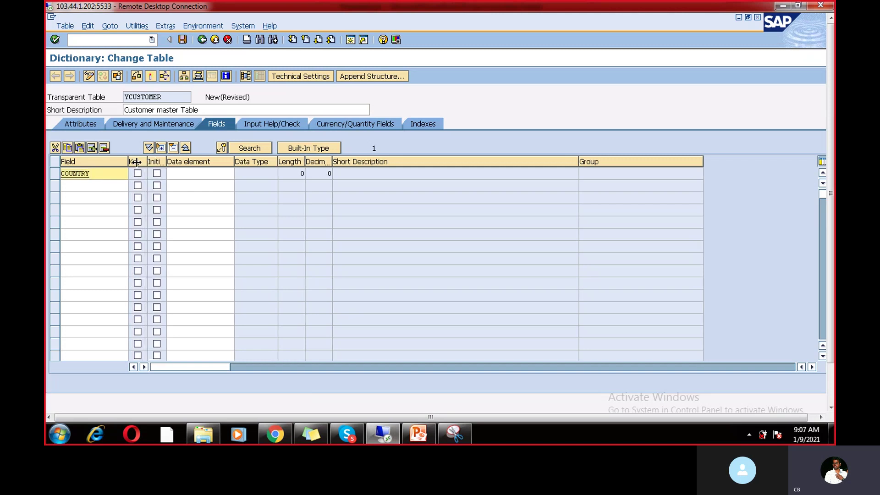
left_click(138, 174)
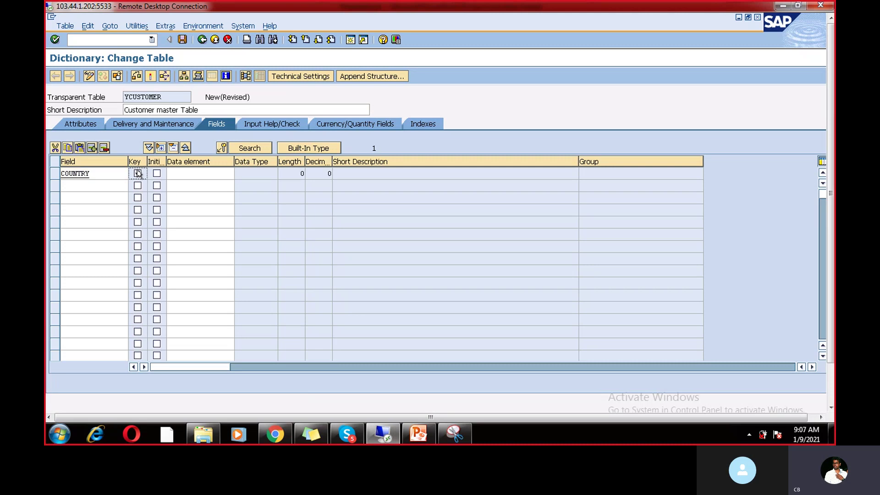
- Assign the data element REGIO to the COUNTRY field
left_click(211, 173)
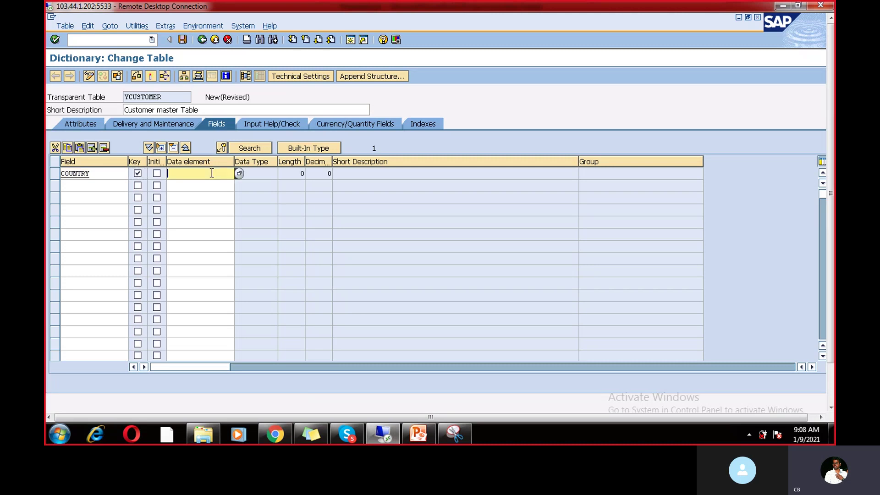
left_click(212, 173)
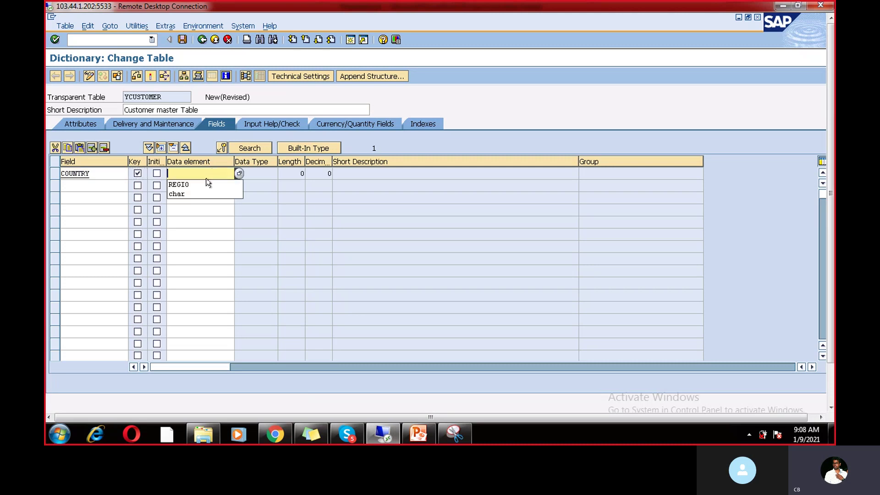
left_click(209, 184)
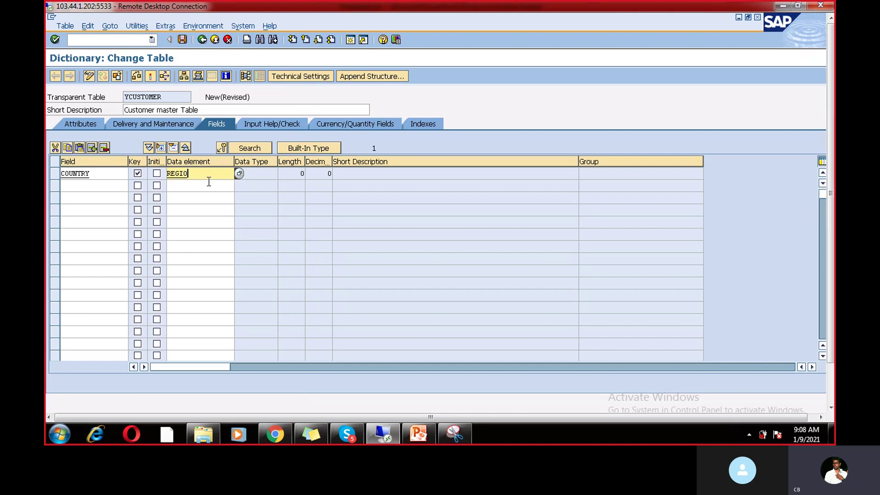
key("Return")
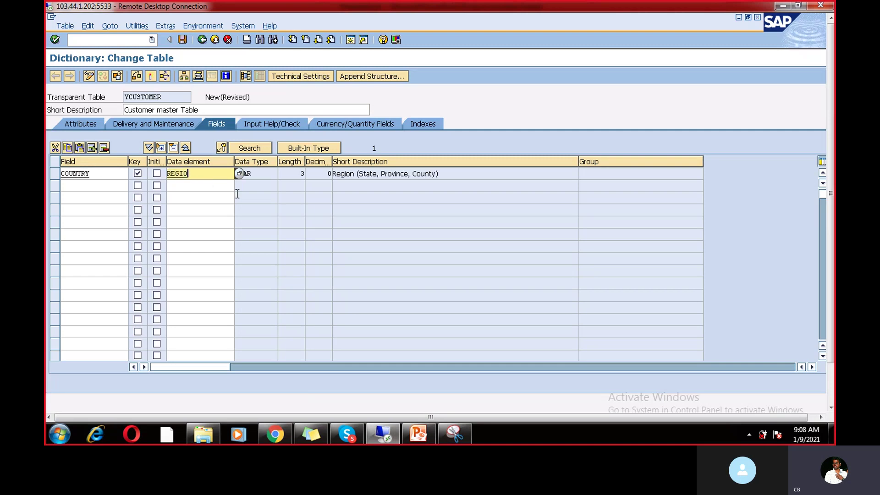
left_click(298, 175)
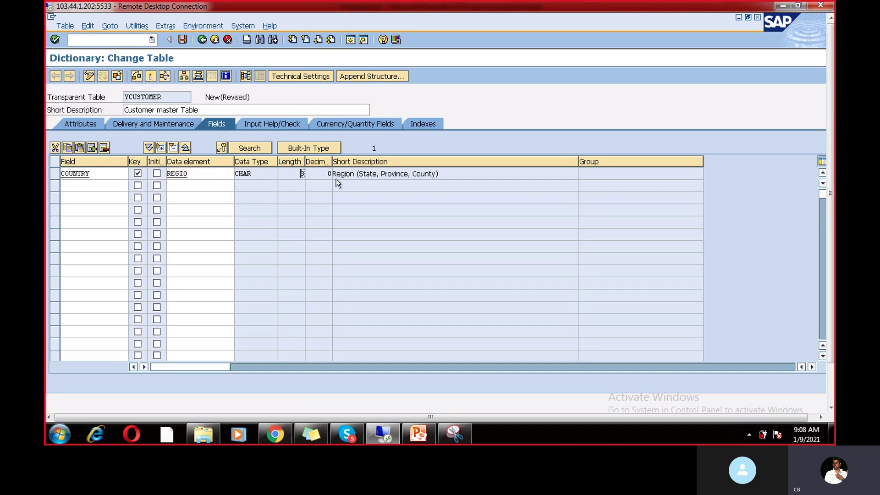
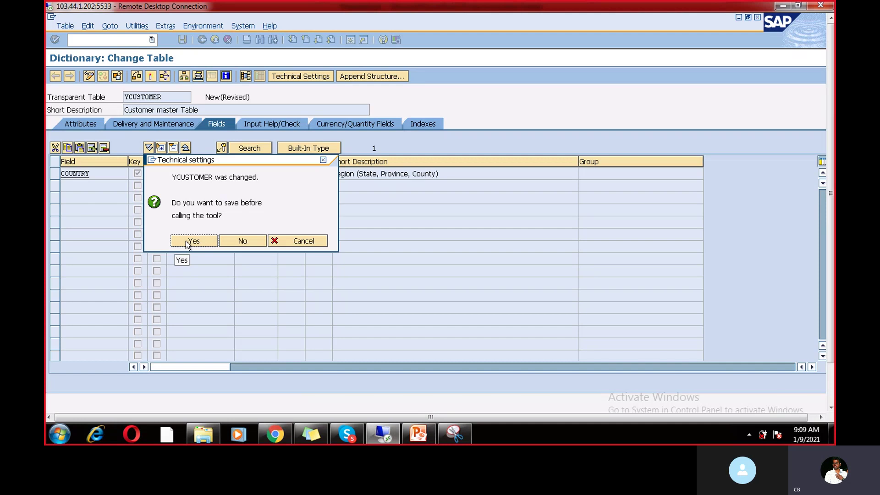
- Save the table as a local object with the package left empty and continue to its technical settings
left_click(192, 242)
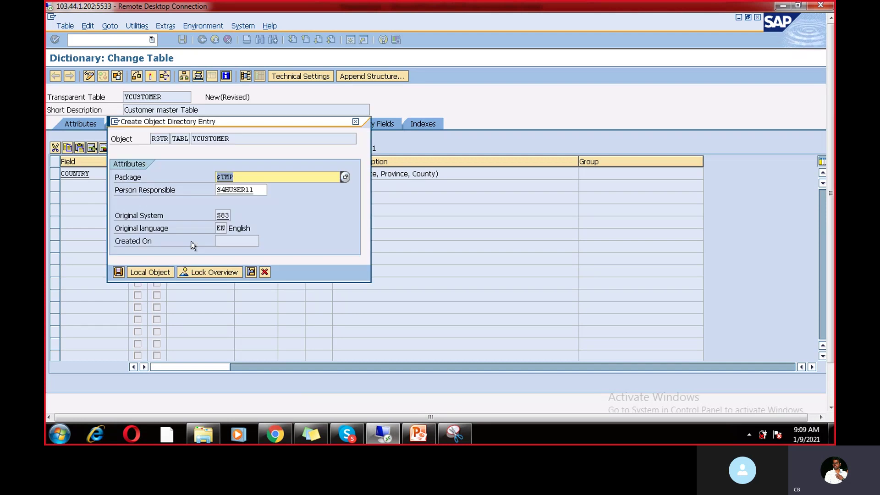
left_click(250, 178)
key("BackSpace")
key("BackSpace")
key("BackSpace")
key("BackSpace")
left_click(151, 273)
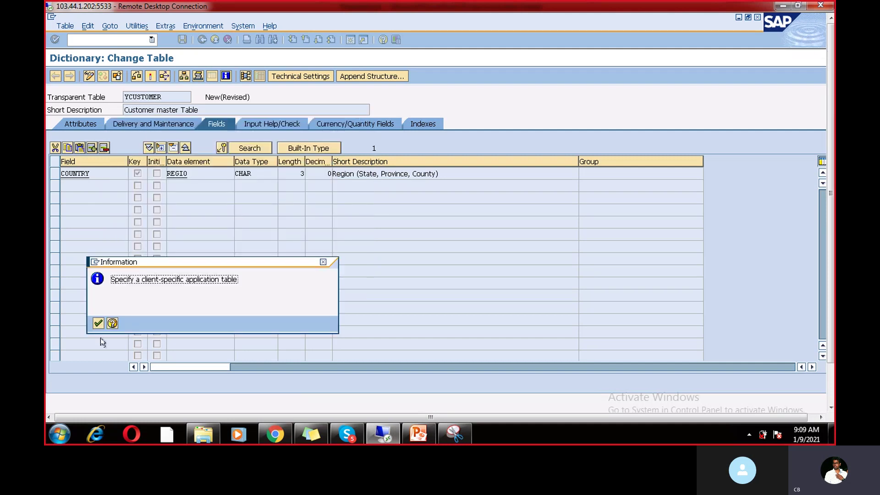
left_click(98, 324)
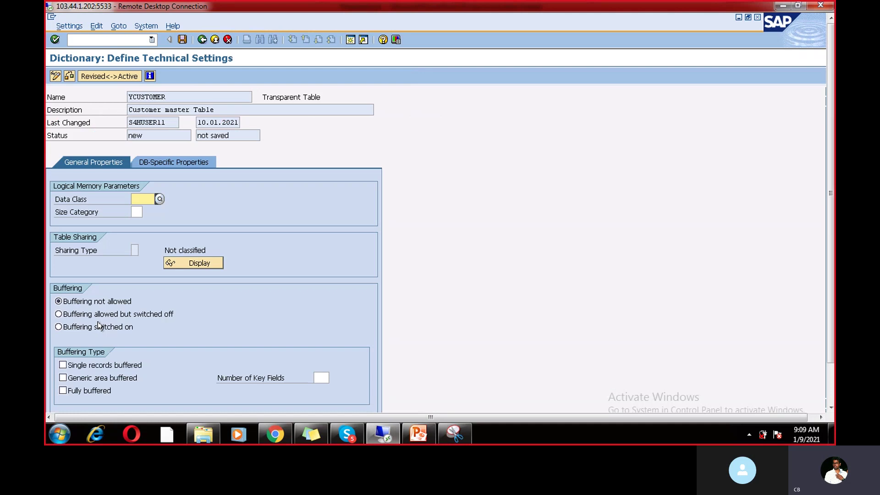
- Set the data class to APPL0, Master Data, Transparent Tables
left_click(137, 212)
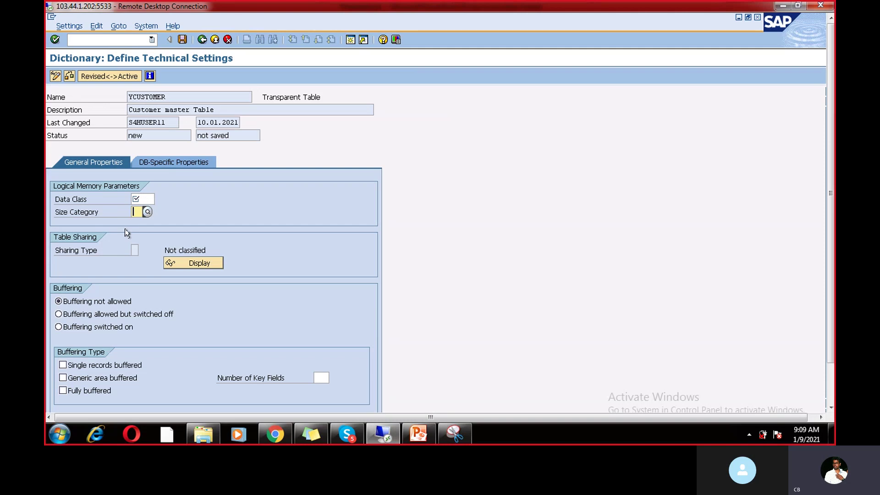
left_click(144, 199)
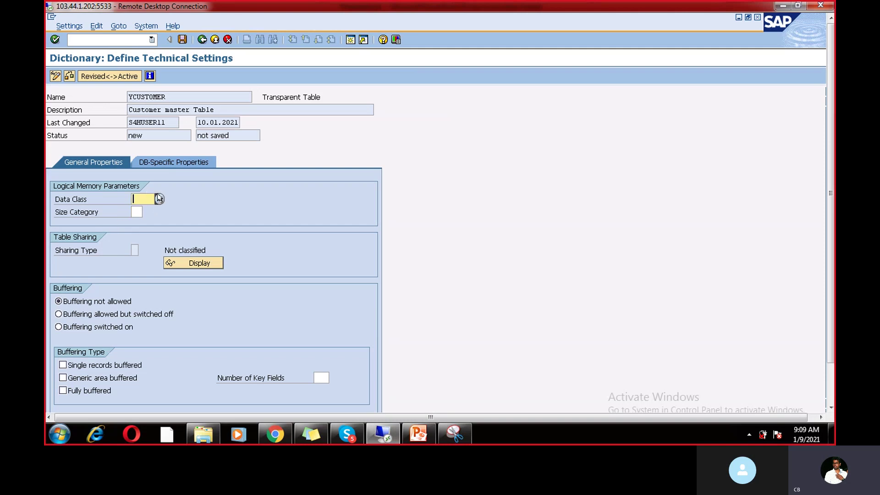
left_click(159, 199)
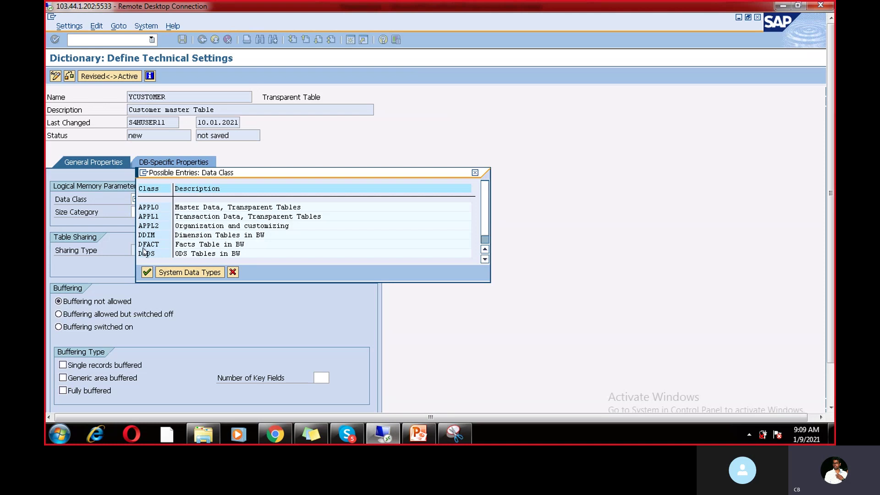
double_click(198, 208)
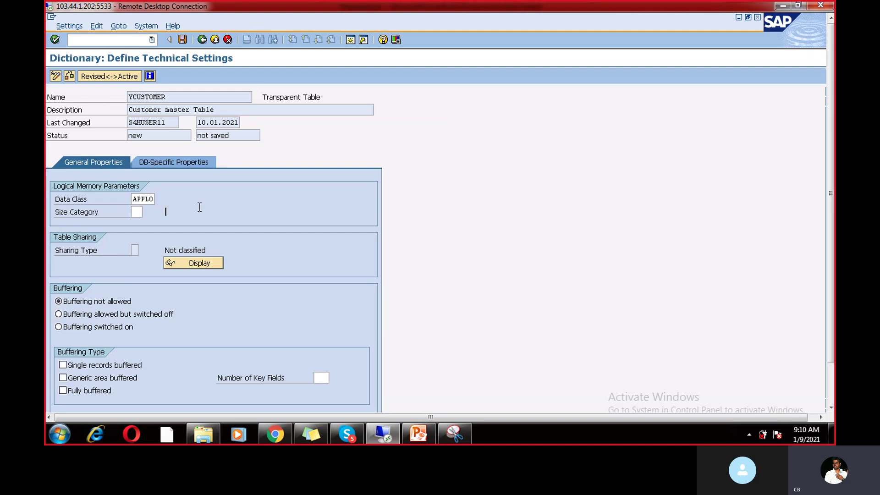
- Set the size category to 0, save the technical settings and return to the table definition
left_click(134, 214)
left_click(145, 212)
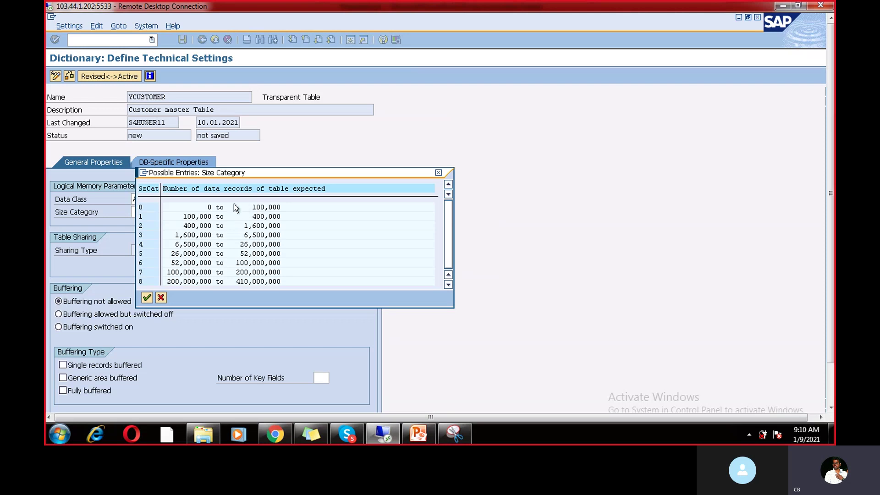
double_click(204, 206)
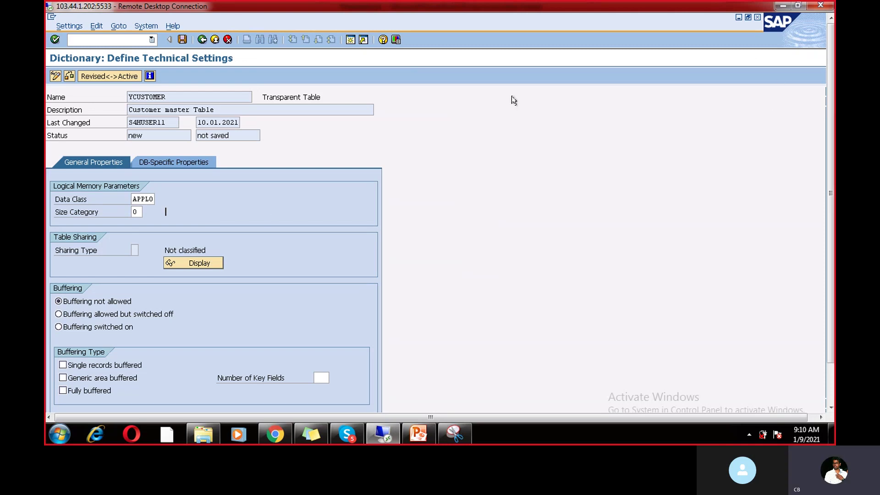
left_click(182, 39)
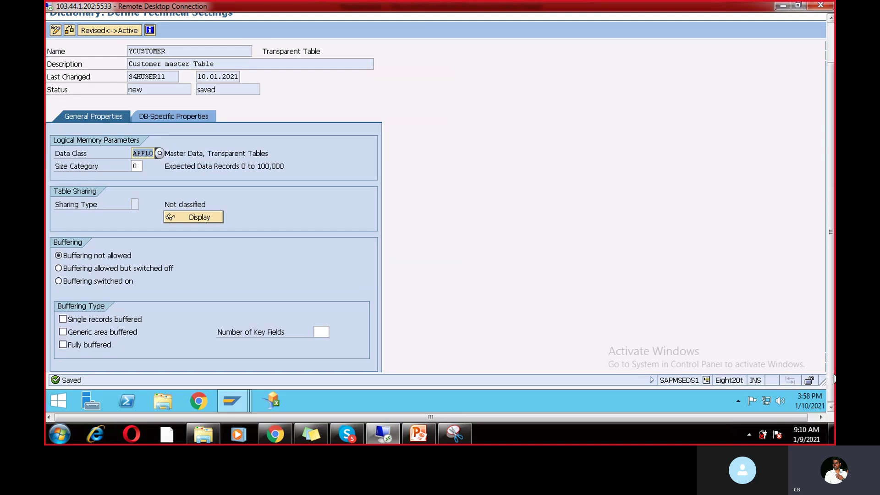
left_click(833, 42)
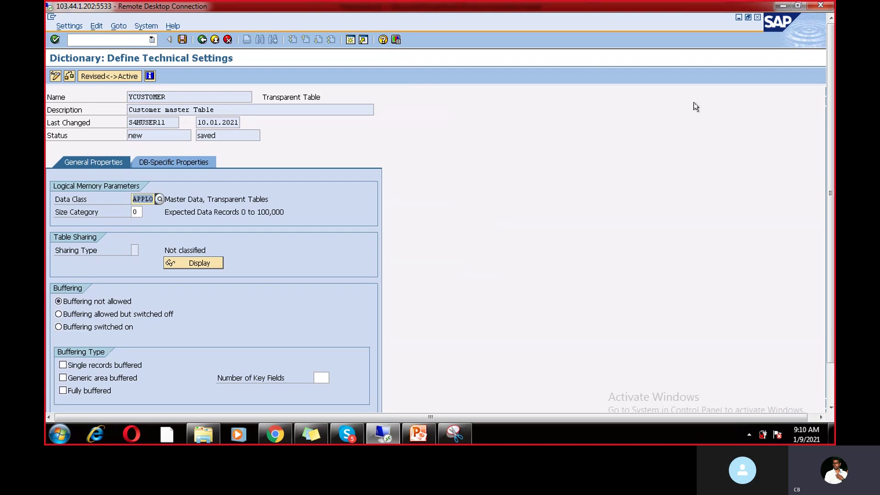
left_click(202, 40)
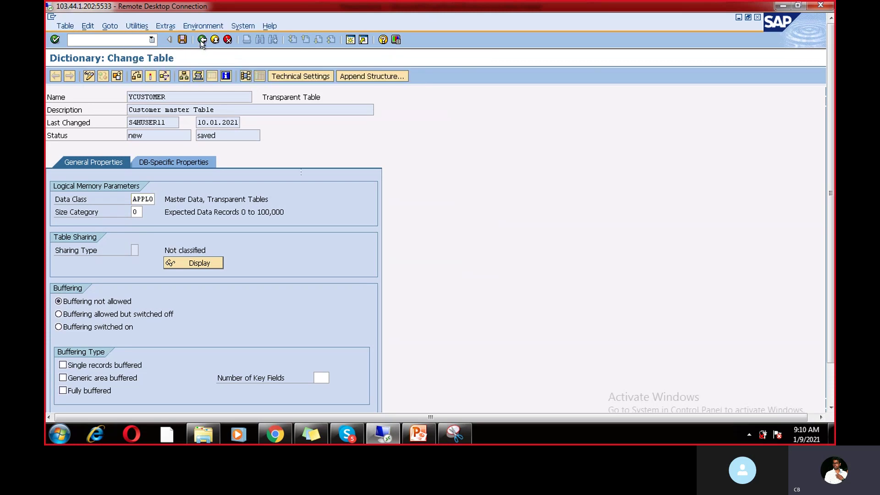
- Activate the table YCUSTOMER, review the warnings in the activation log and return to the table
left_click(150, 77)
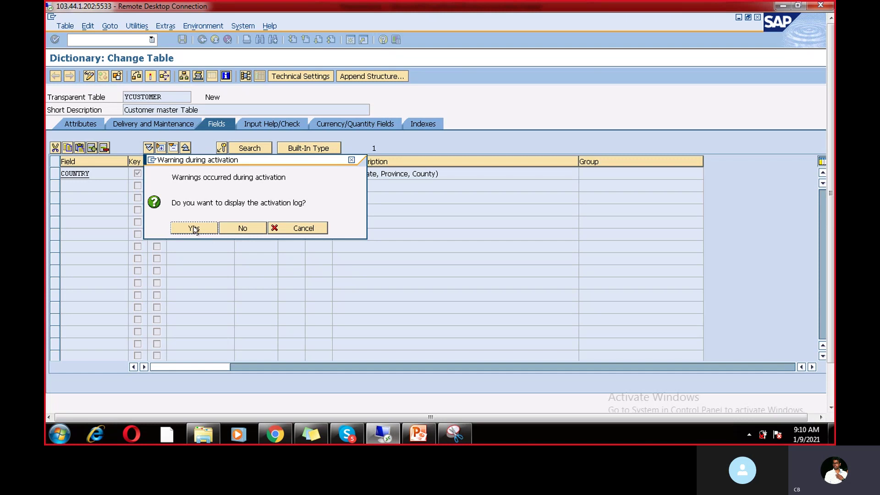
left_click(194, 228)
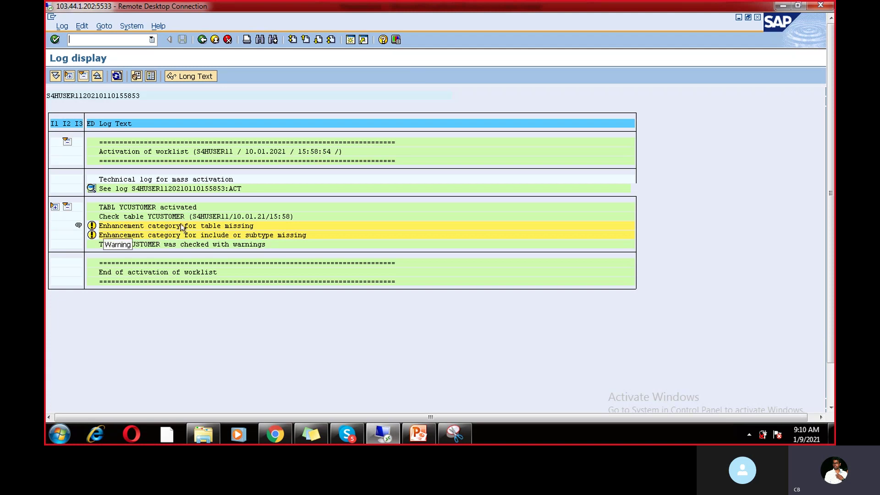
left_click(248, 228)
left_click(243, 235)
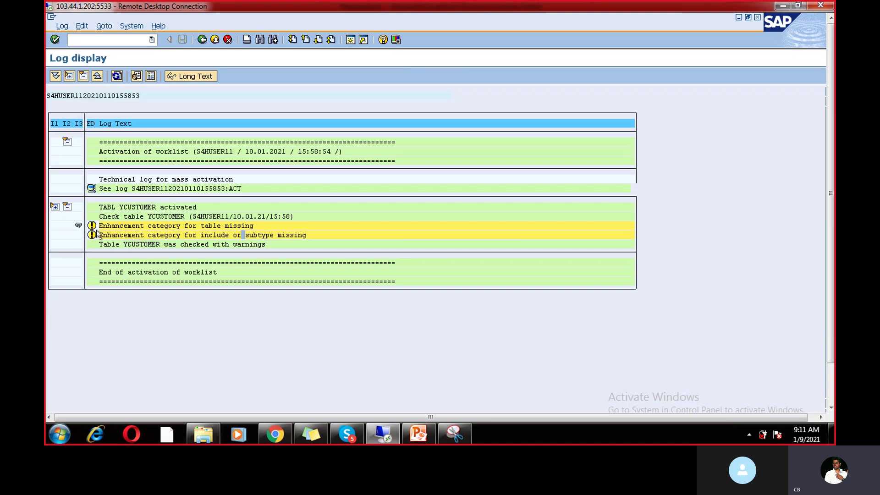
left_click(202, 40)
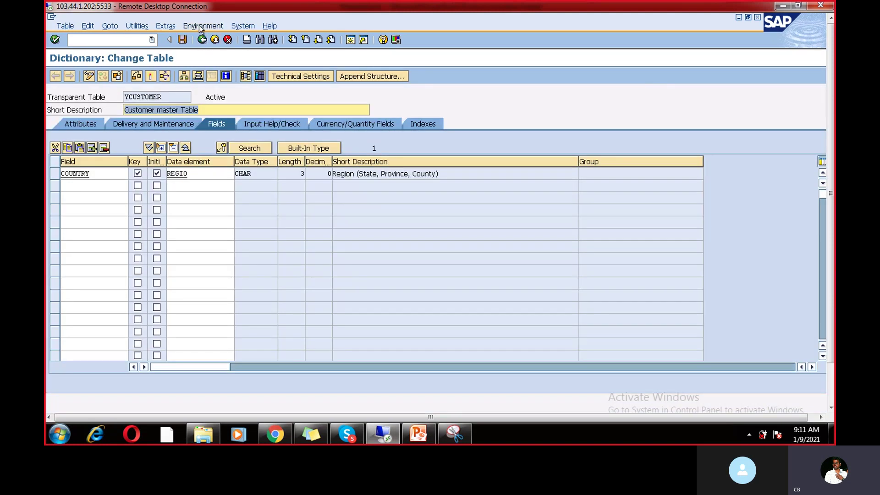
- Set the table's enhancement category to Can Be Enhanced (Deep)
left_click(201, 26)
mouse_move(226, 116)
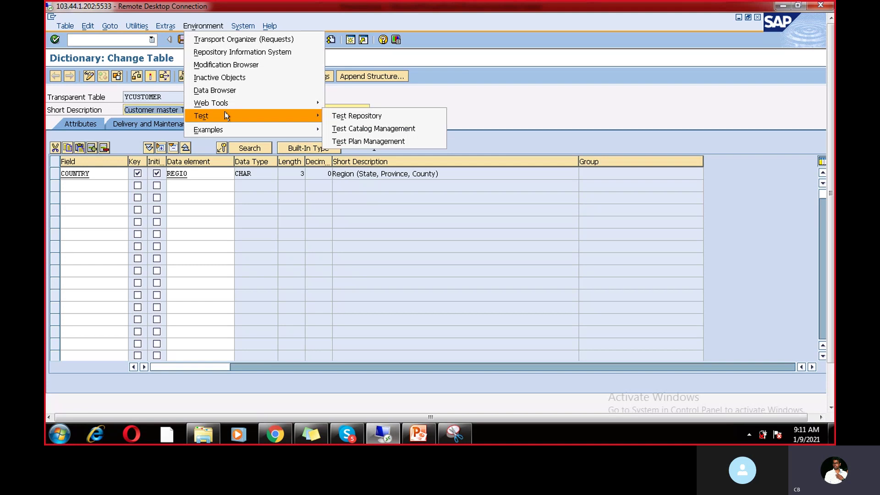
left_click(166, 26)
left_click(167, 26)
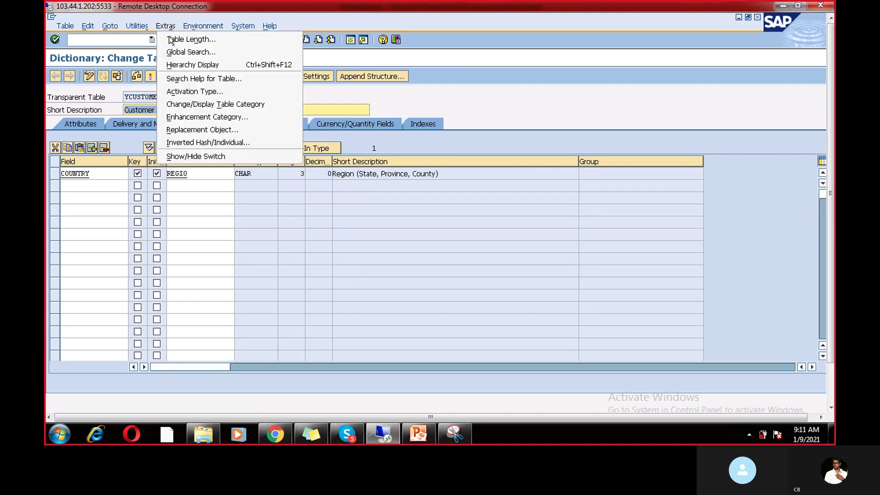
left_click(232, 116)
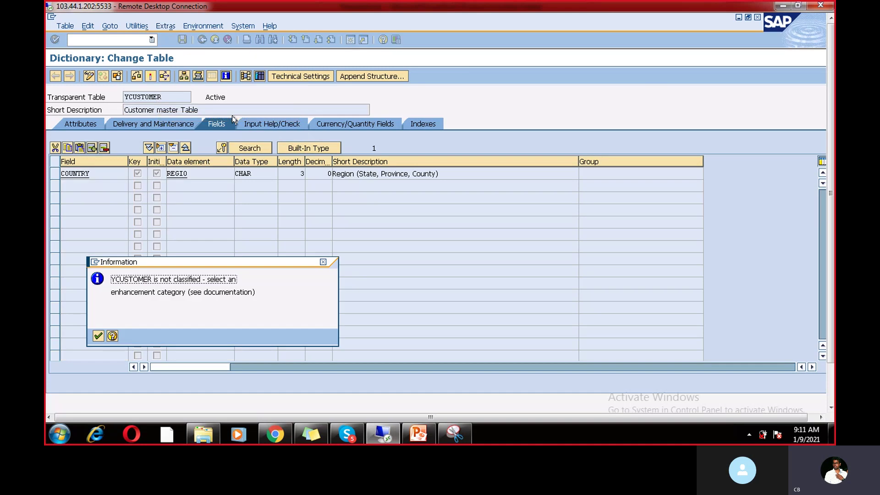
left_click(98, 337)
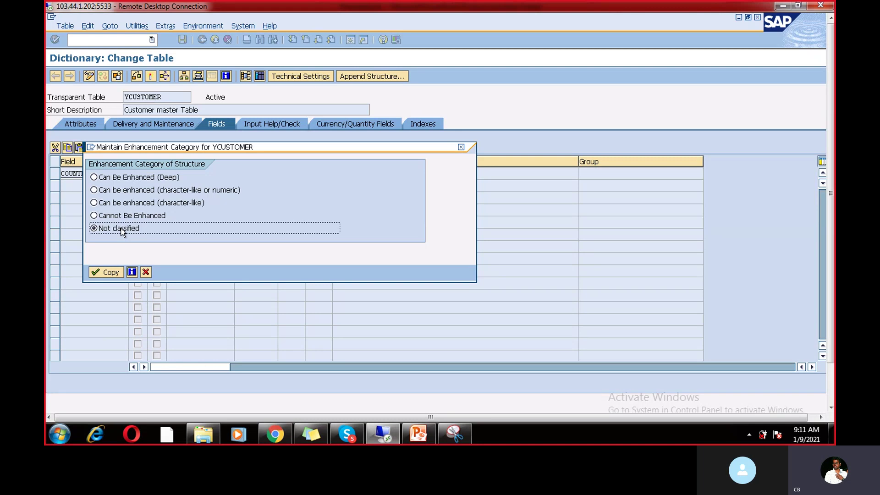
left_click(95, 178)
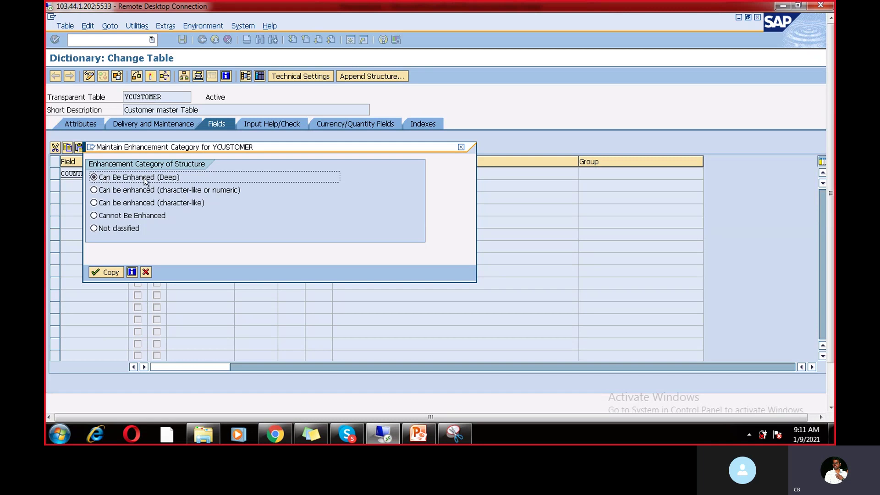
left_click(105, 273)
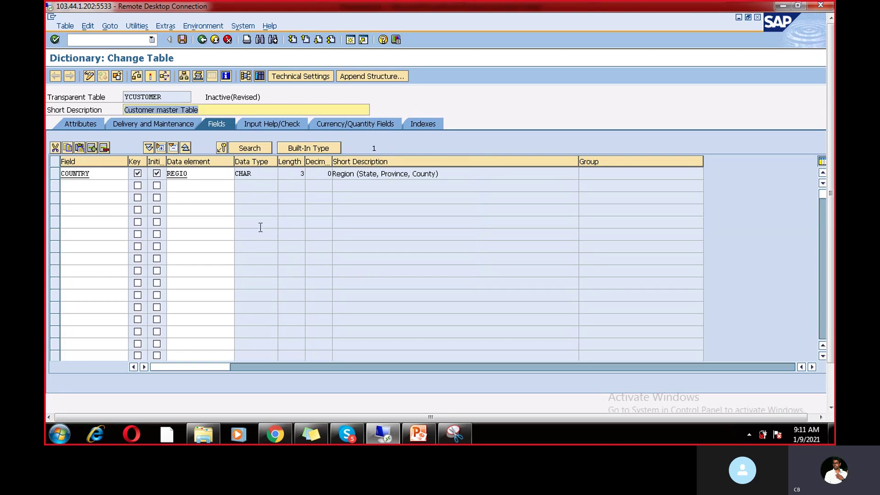
- Activate the revised table with its new enhancement category, acknowledge the information message and check the activation status
left_click(151, 77)
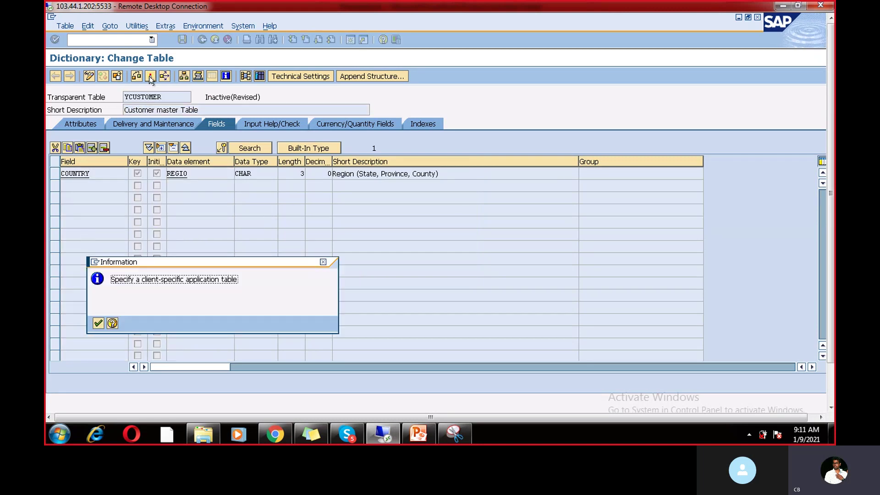
left_click(98, 323)
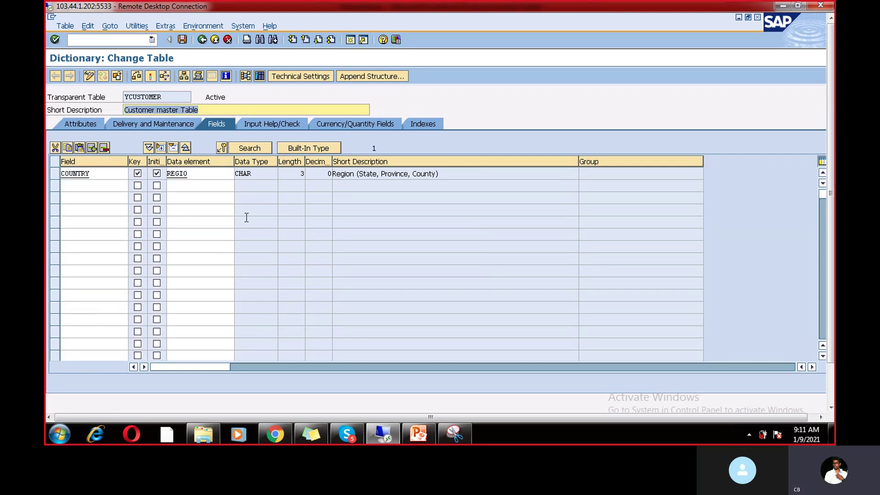
left_click(831, 376)
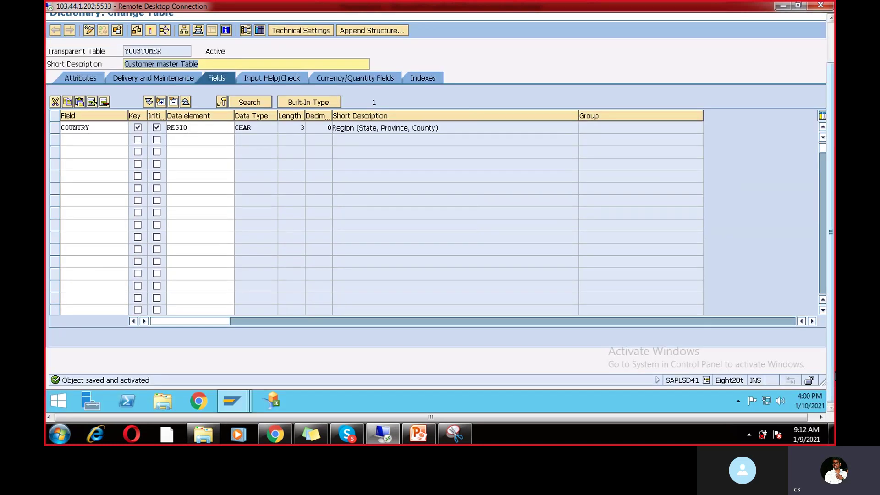
left_click(831, 52)
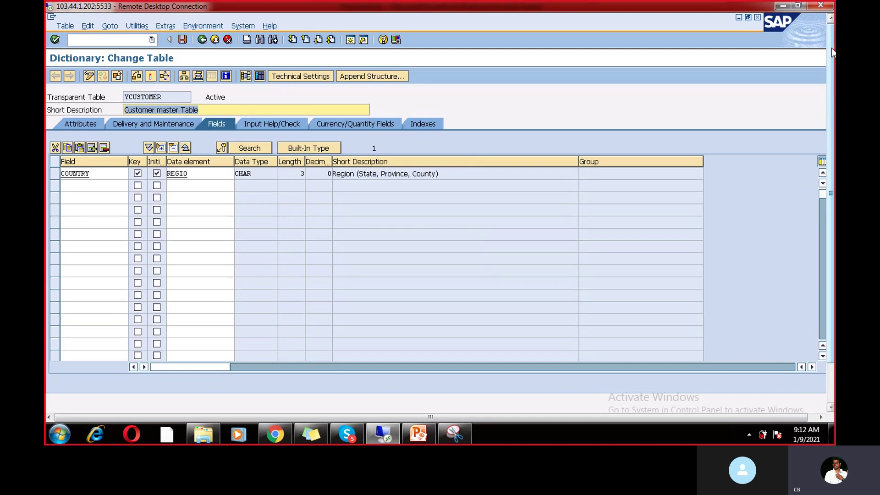
- Review the enhancement category assigned to YCUSTOMER and close its dialog with the selection kept
left_click(167, 26)
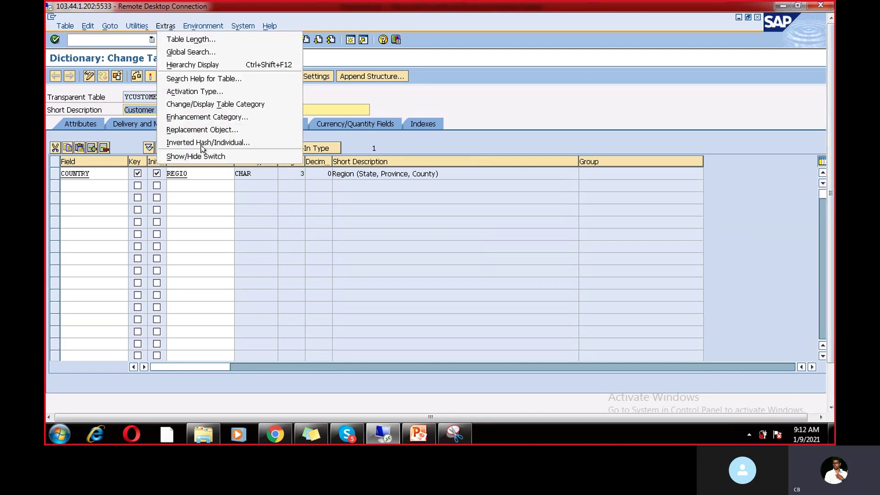
left_click(200, 116)
left_click(108, 273)
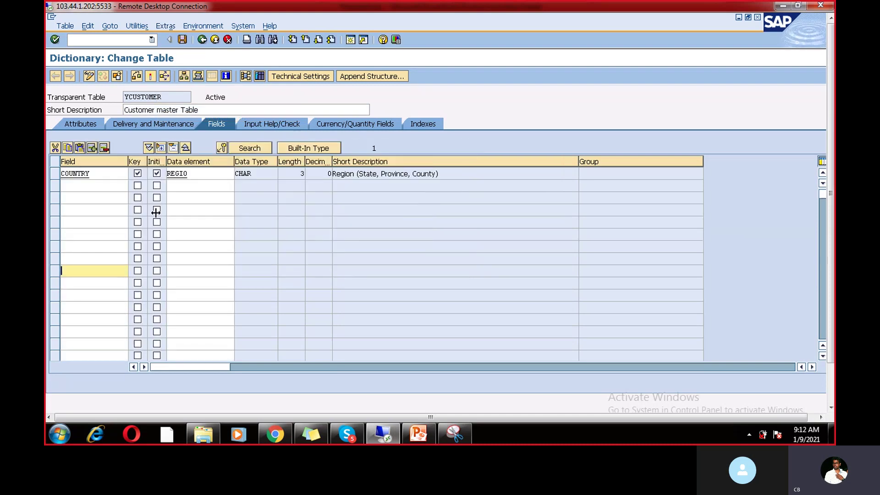
- Create a table entry with COUNTRY set to IN, save it and return to the table definition
left_click(137, 25)
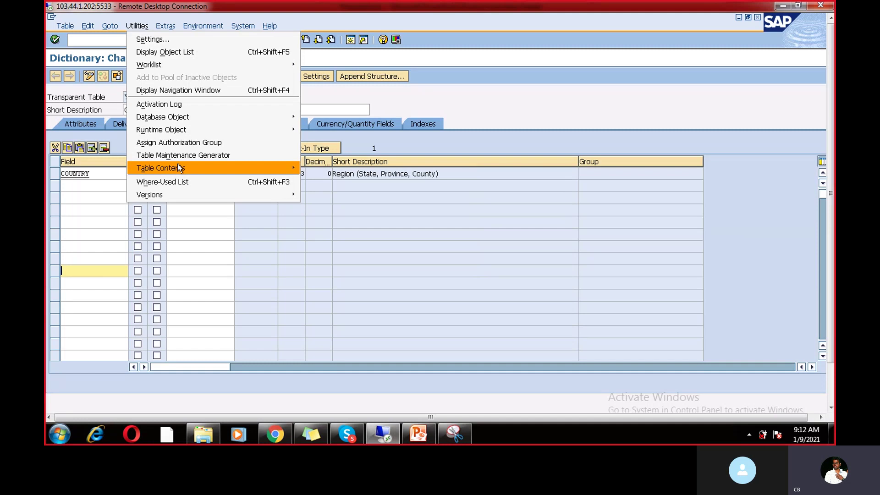
mouse_move(185, 168)
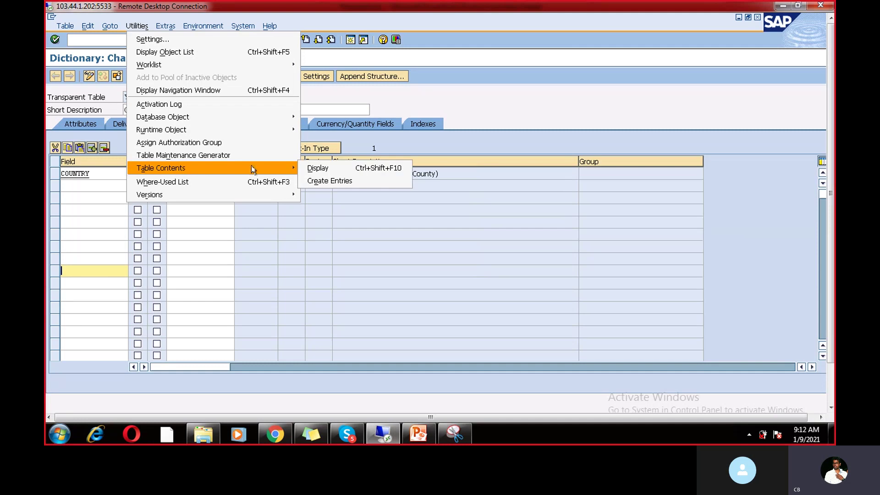
left_click(318, 183)
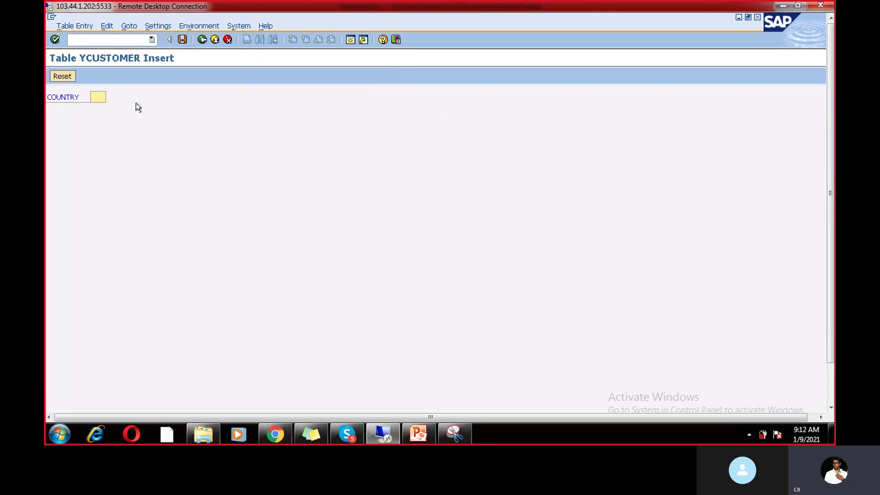
type("IN")
left_click(187, 39)
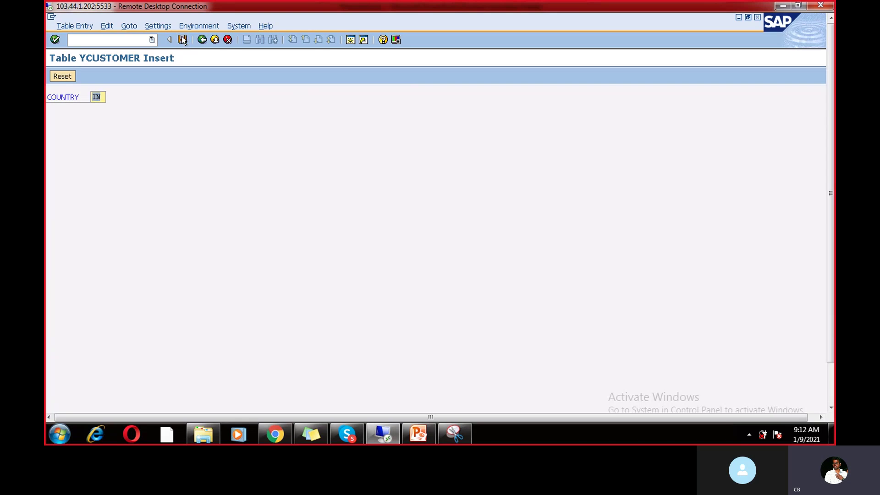
left_click(202, 40)
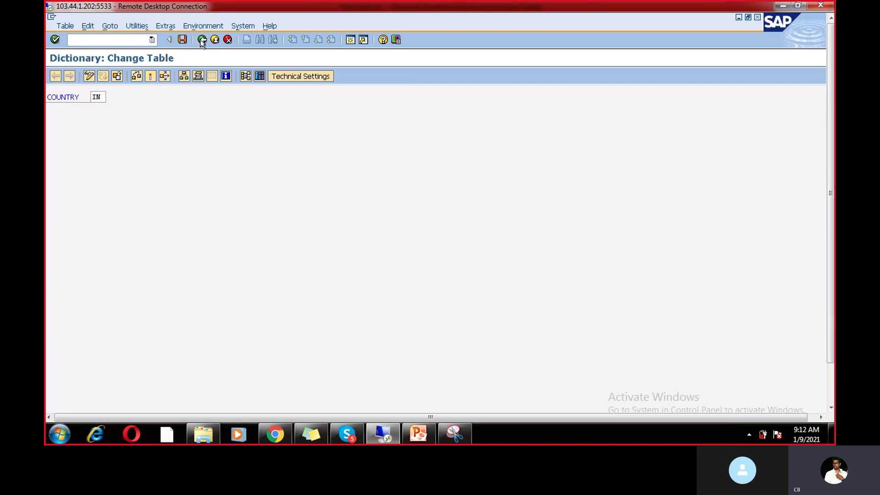
- Create a second table entry with COUNTRY set to US, save it and return to the table definition
left_click(145, 27)
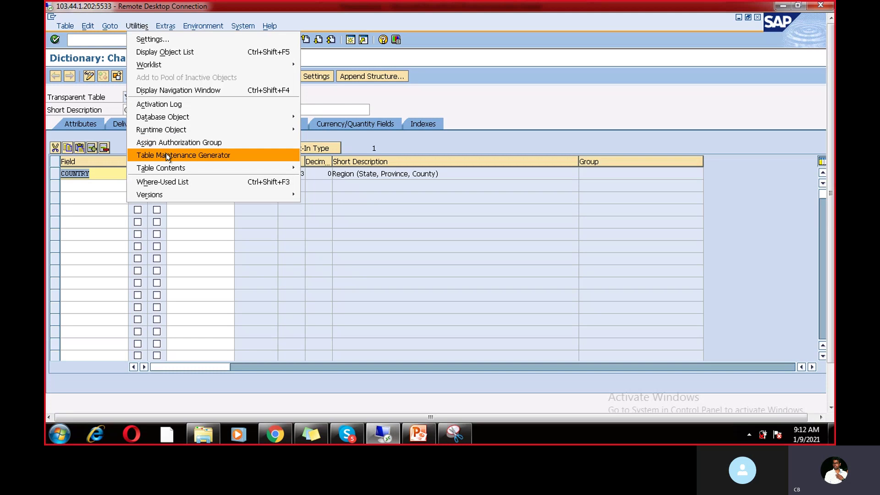
mouse_move(169, 165)
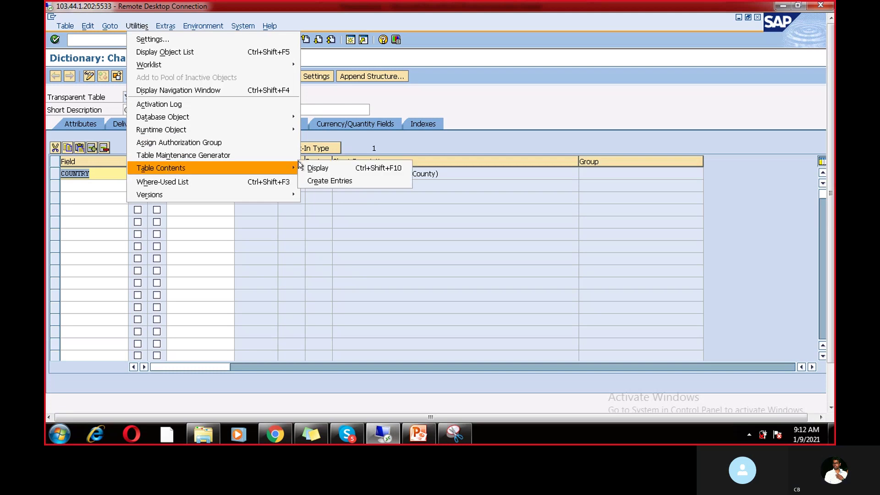
left_click(319, 182)
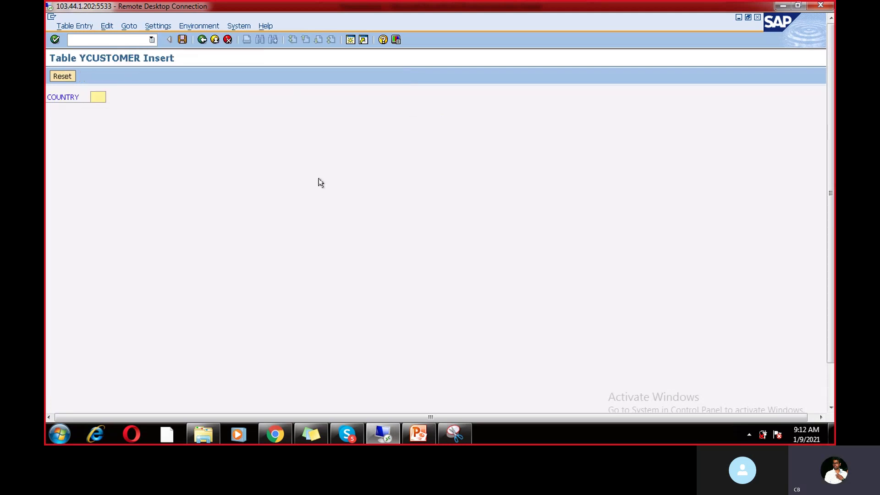
type("US")
left_click(181, 40)
left_click(831, 390)
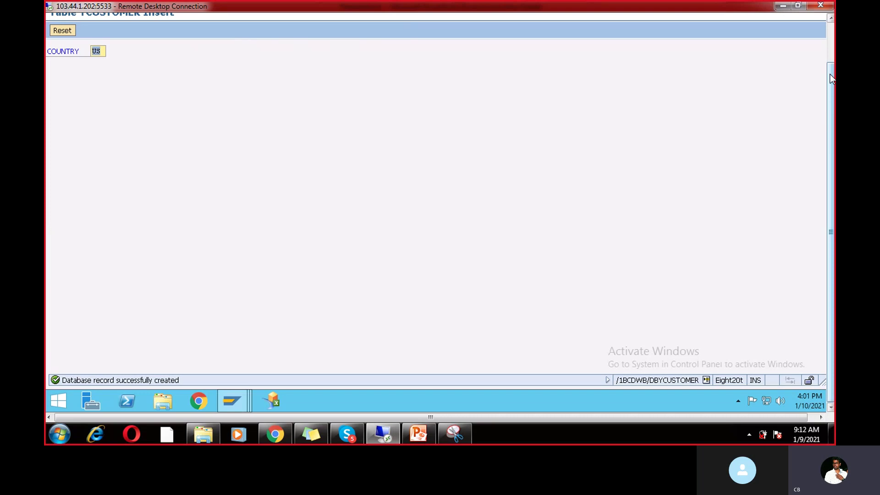
left_click(830, 54)
left_click(202, 40)
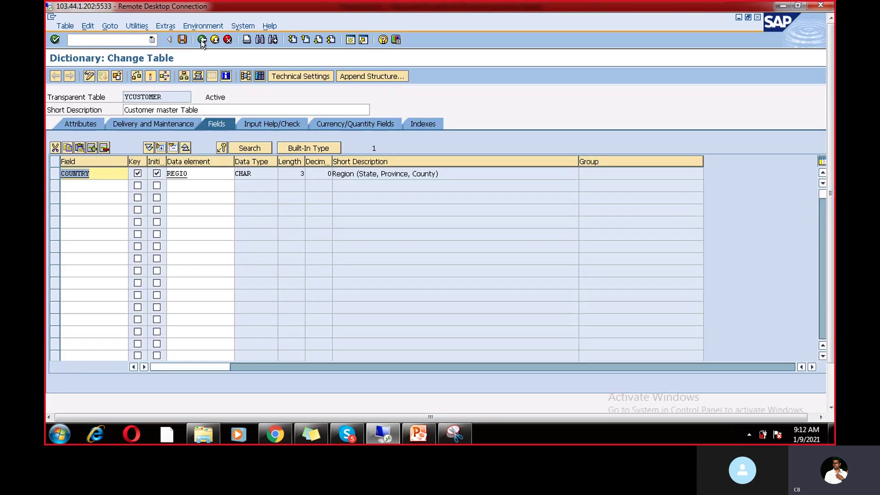
- Display the contents of YCUSTOMER in the Data Browser without restricting the COUNTRY selection
left_click(137, 26)
mouse_move(172, 167)
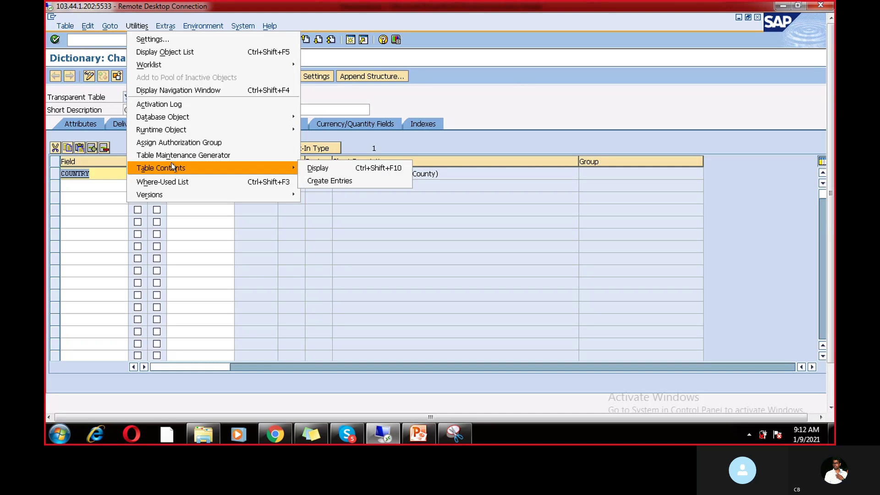
left_click(318, 170)
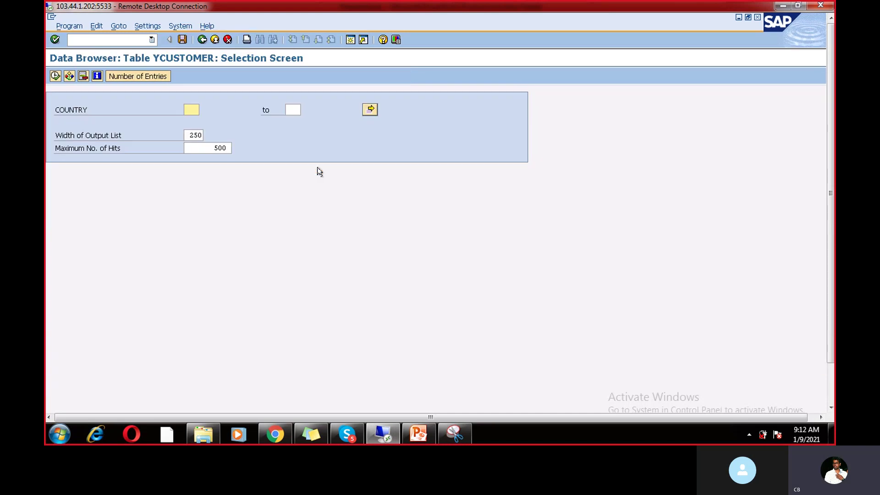
left_click(55, 76)
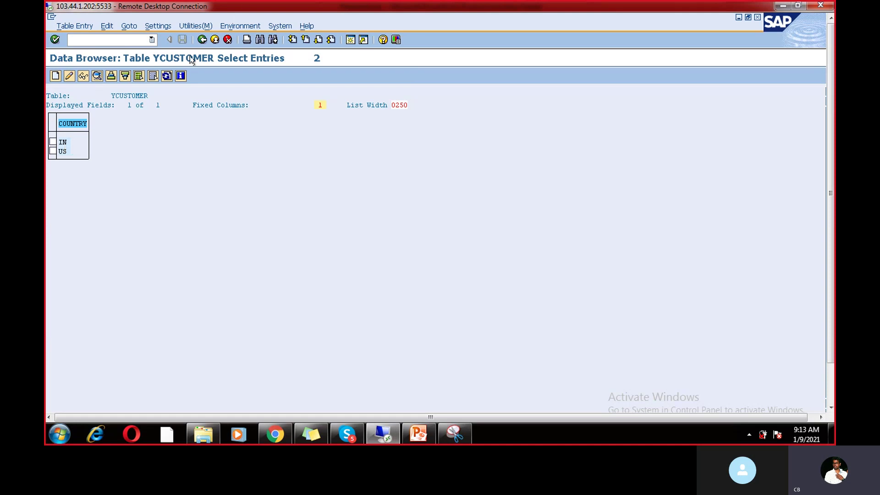
- Leave the table entries, return to the ABAP Dictionary initial screen and switch to the Skype call
left_click(202, 40)
left_click(202, 40)
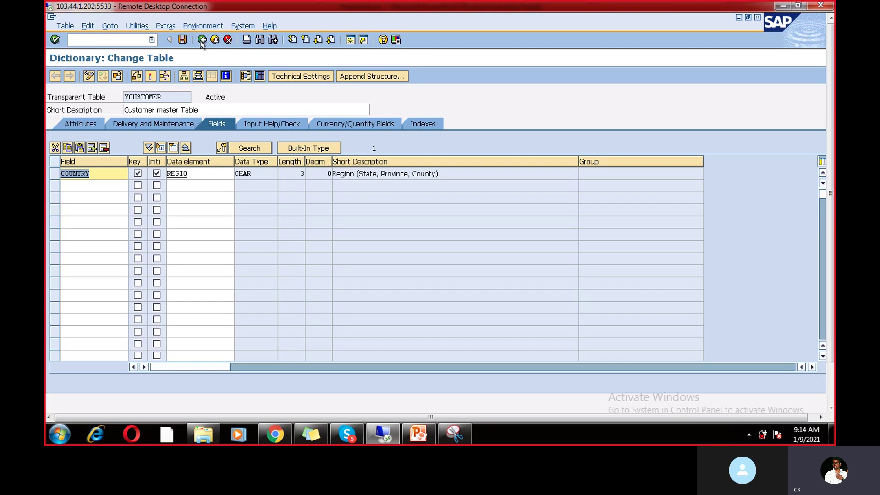
left_click(201, 40)
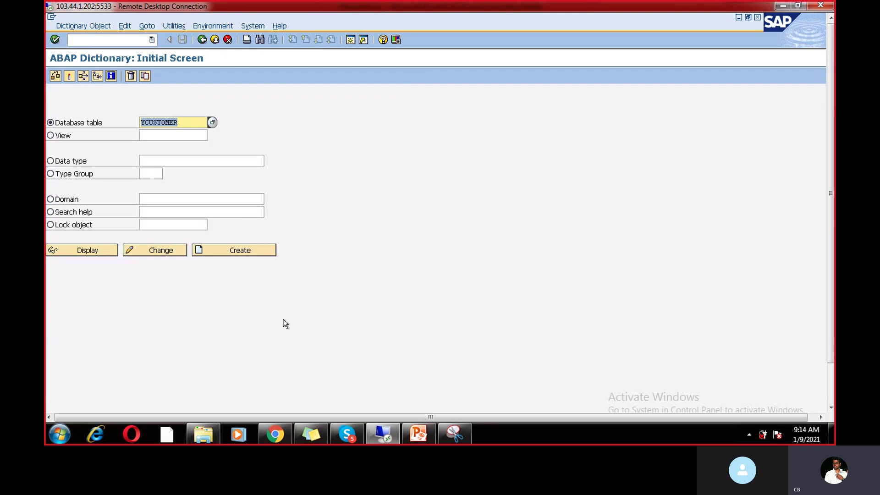
left_click(347, 434)
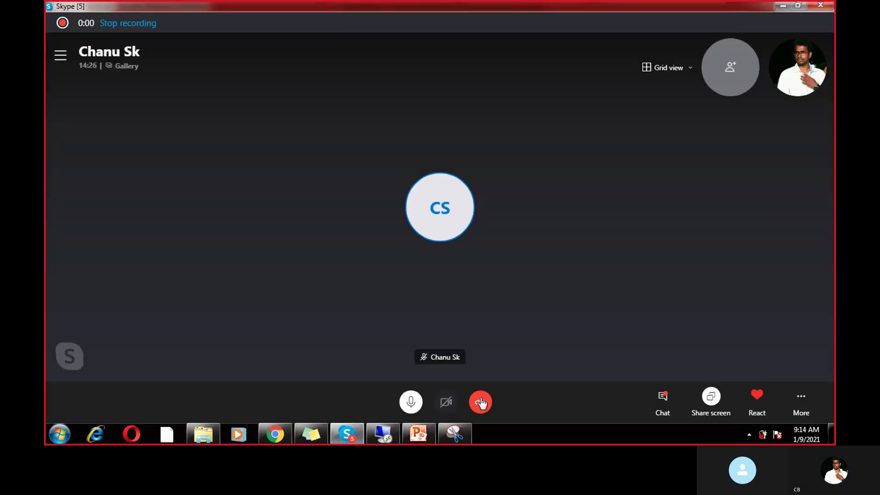